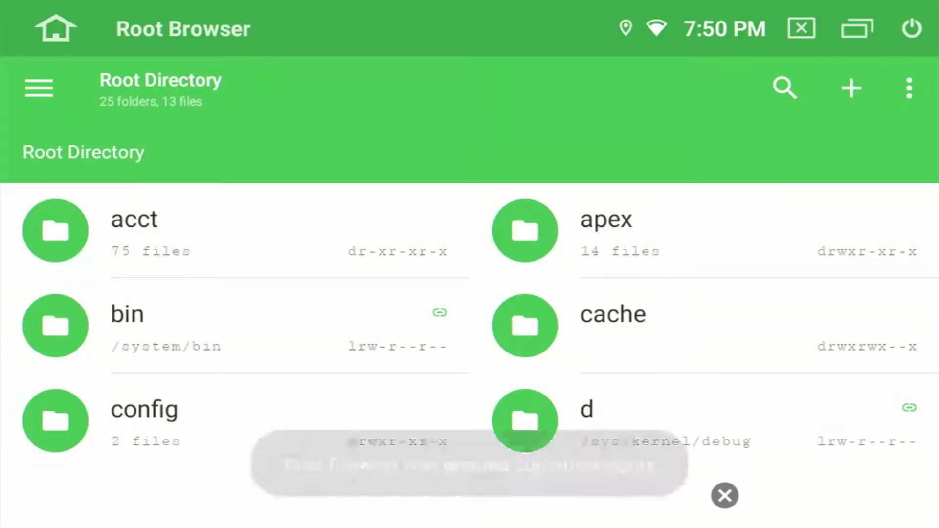
# - Copy the boot animation zip from Internal Storage
pyautogui.click(39, 88)
pyautogui.click(157, 447)
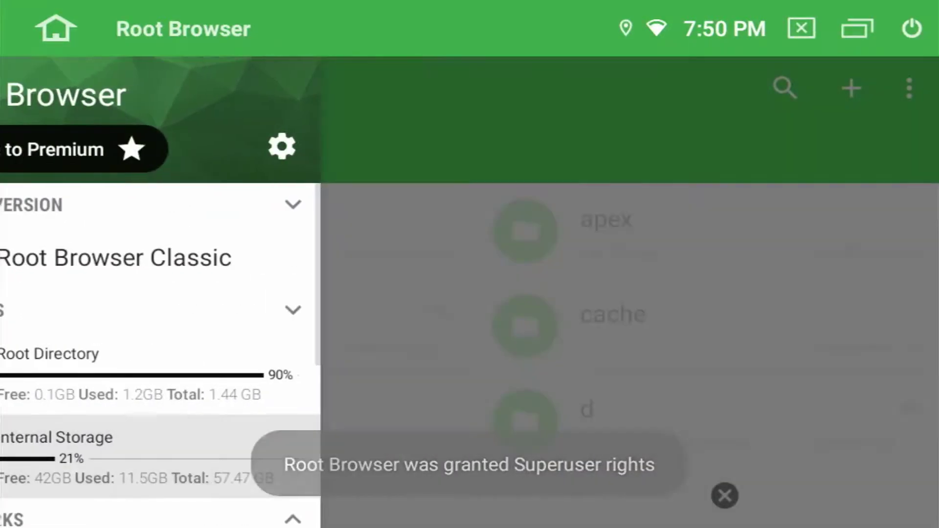
pyautogui.scroll(-5, 470, 330)
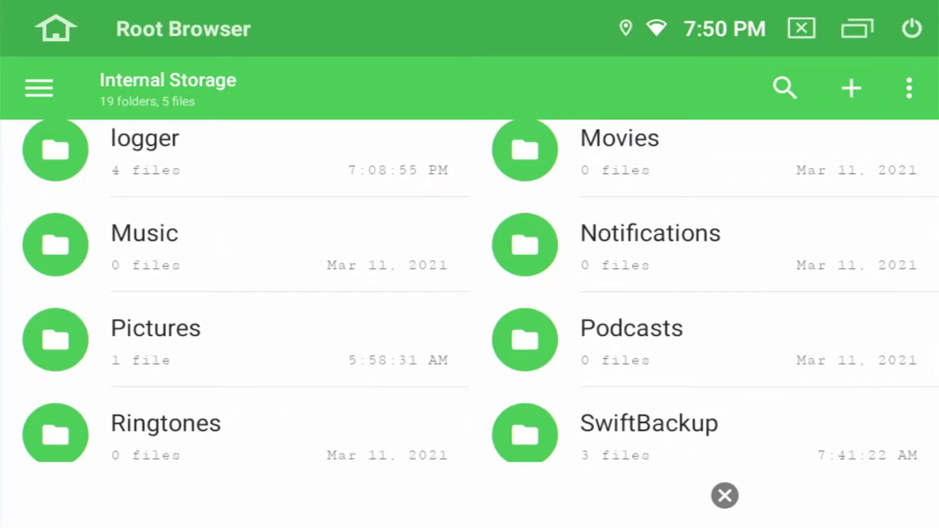
pyautogui.scroll(-5, 469, 331)
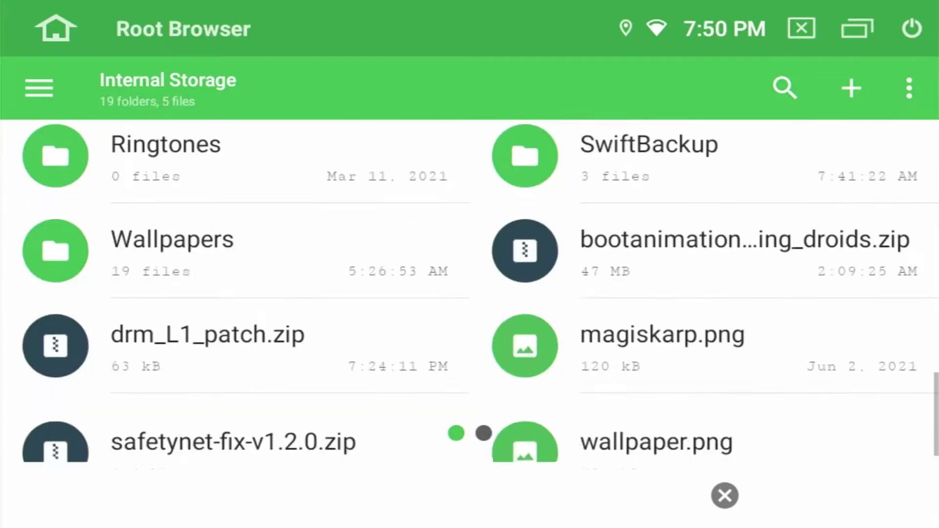
pyautogui.click(704, 224)
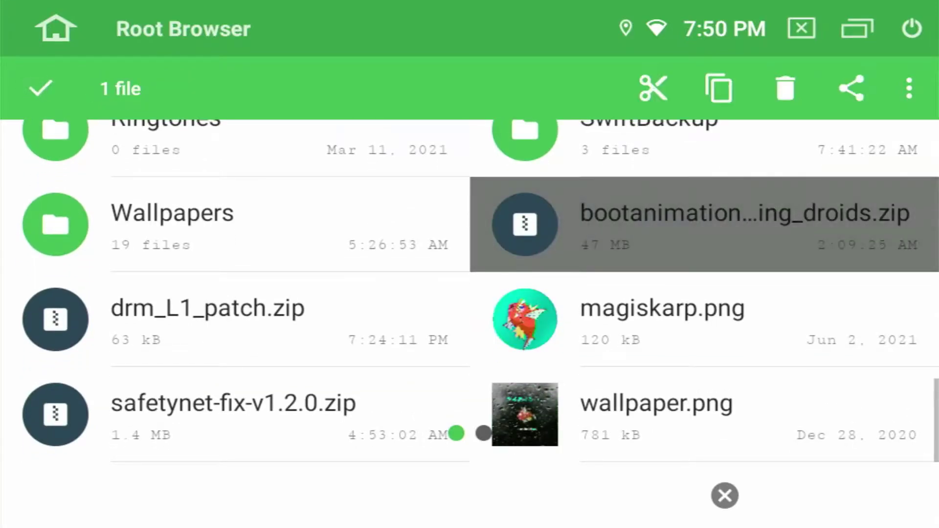
pyautogui.click(718, 88)
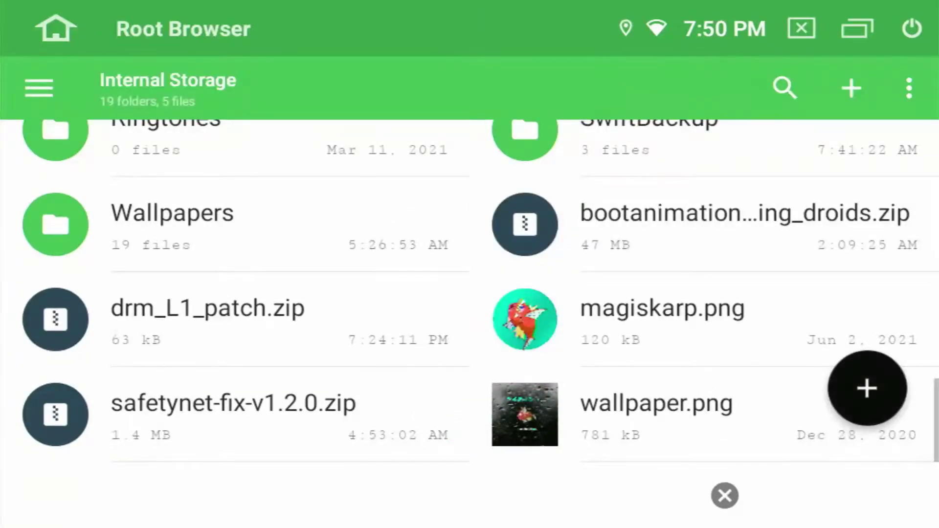
# - Navigate from the Root Directory into /system/media
pyautogui.click(39, 87)
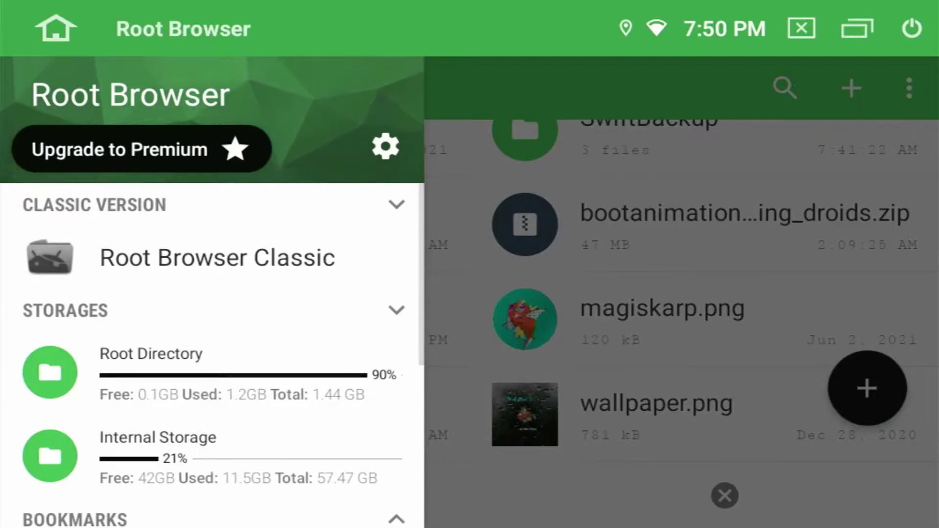
pyautogui.click(152, 373)
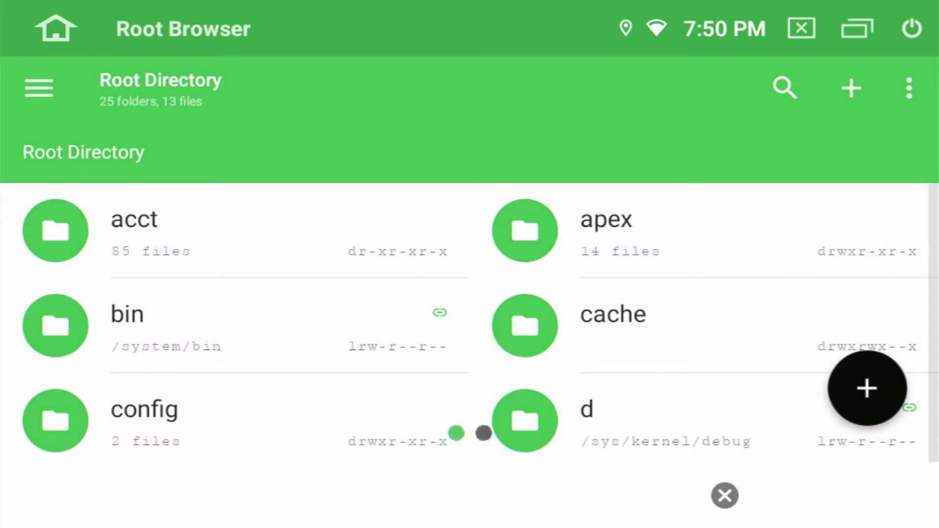
pyautogui.scroll(-5, 470, 323)
pyautogui.scroll(-3, 470, 323)
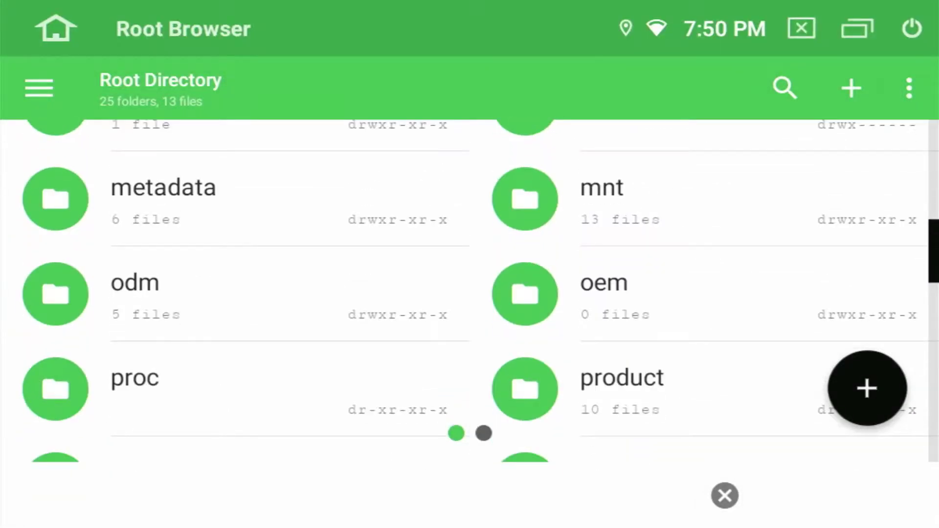
pyautogui.scroll(-5, 470, 294)
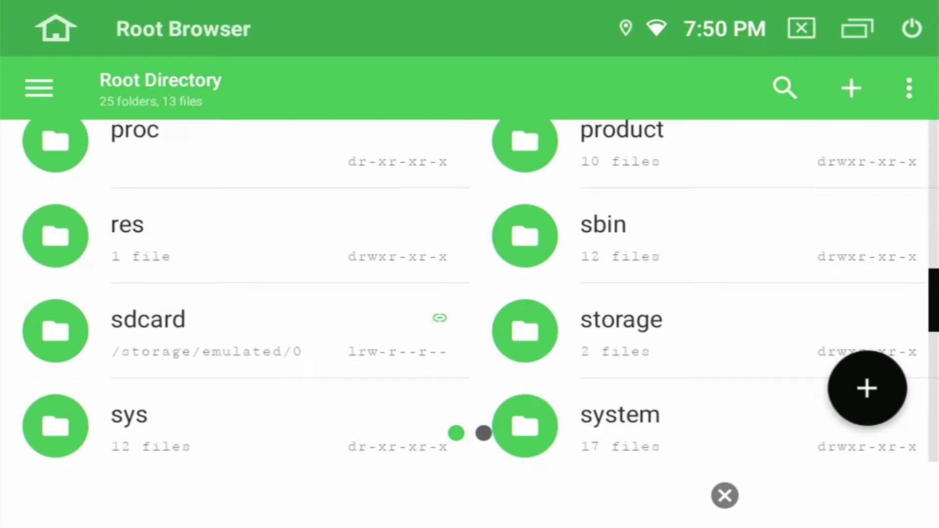
pyautogui.click(621, 425)
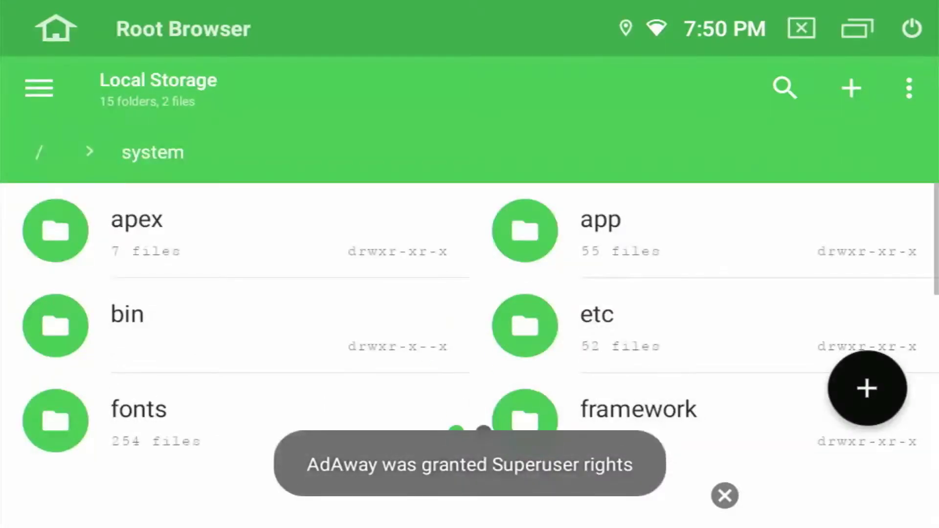
pyautogui.scroll(-5, 470, 323)
pyautogui.scroll(-2, 469, 323)
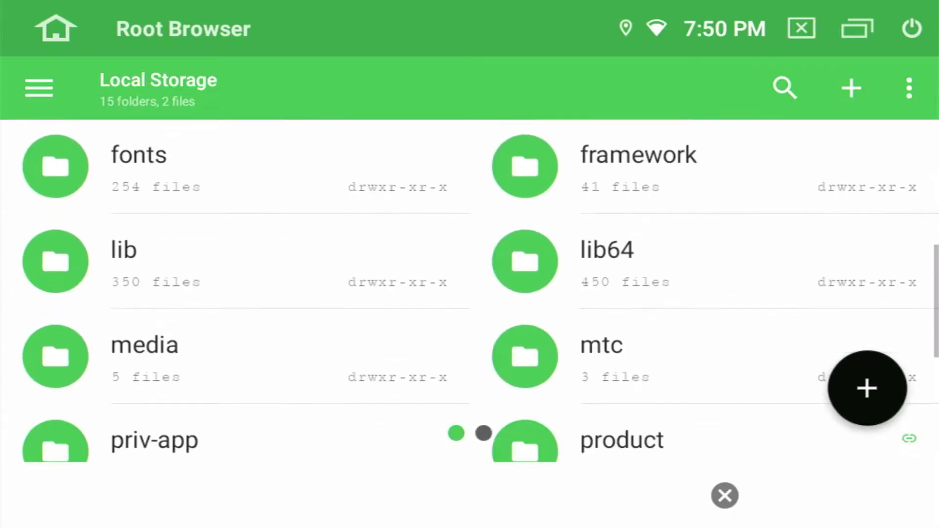
pyautogui.scroll(-2, 470, 323)
pyautogui.click(143, 249)
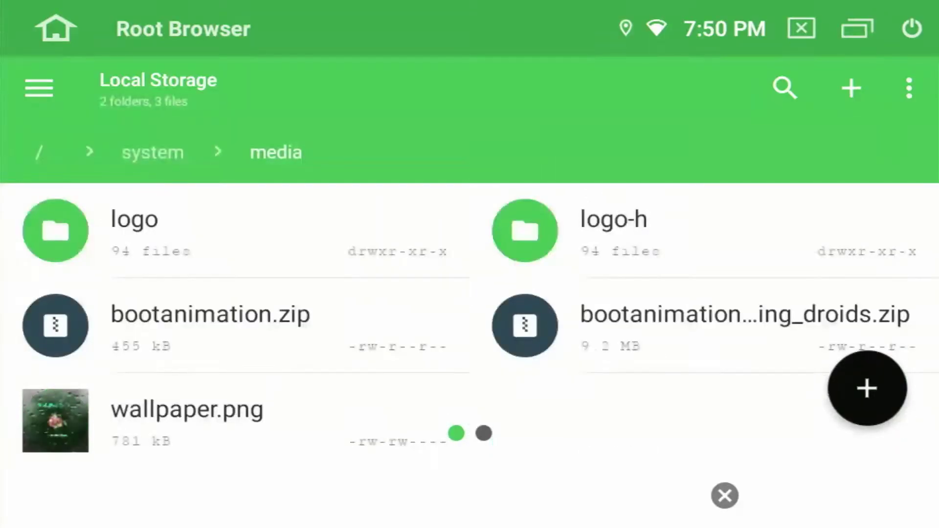
# - Rename the old droids zip to .zip.bak and paste the new zip into /system/media
pyautogui.click(704, 325)
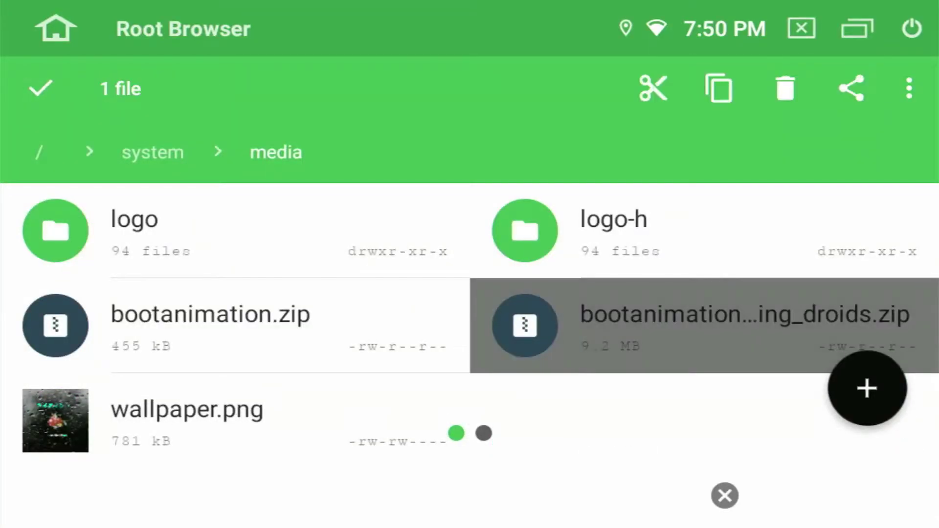
pyautogui.click(909, 88)
pyautogui.click(715, 89)
pyautogui.click(602, 287)
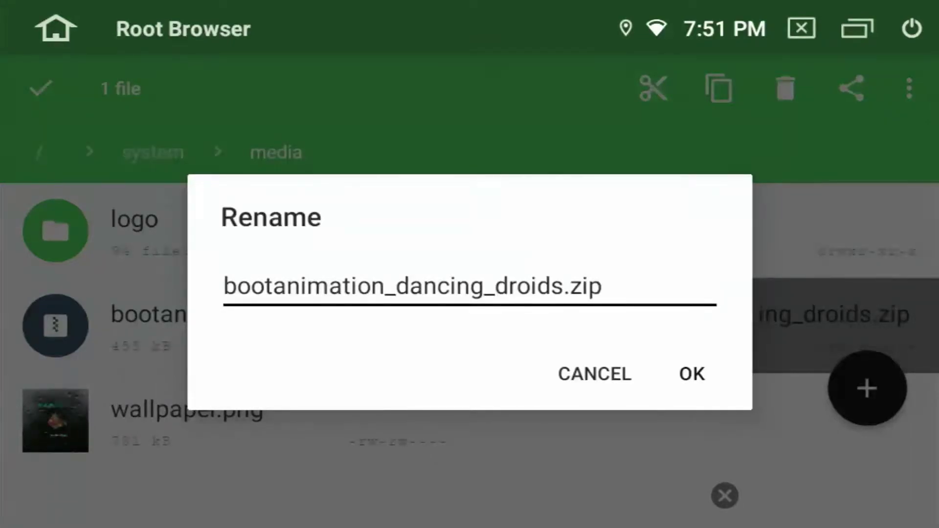
pyautogui.write('ba')
pyautogui.press('BackSpace')
pyautogui.press('BackSpace')
pyautogui.write('.n')
pyautogui.press('BackSpace')
pyautogui.write('bak')
pyautogui.click(692, 374)
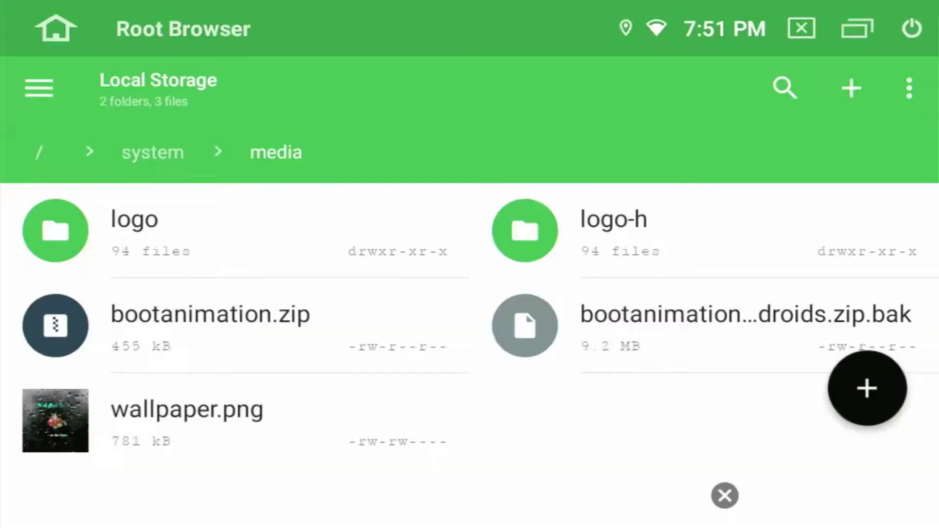
pyautogui.click(867, 388)
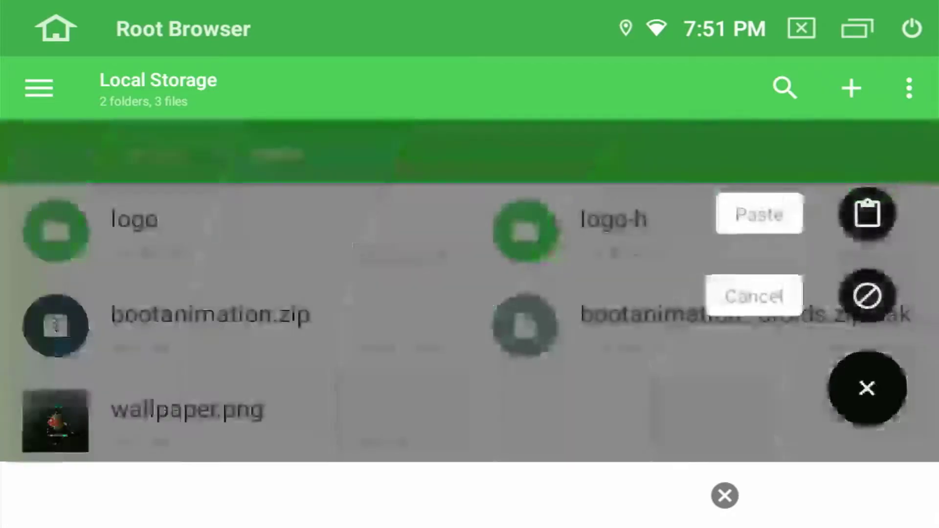
pyautogui.click(866, 212)
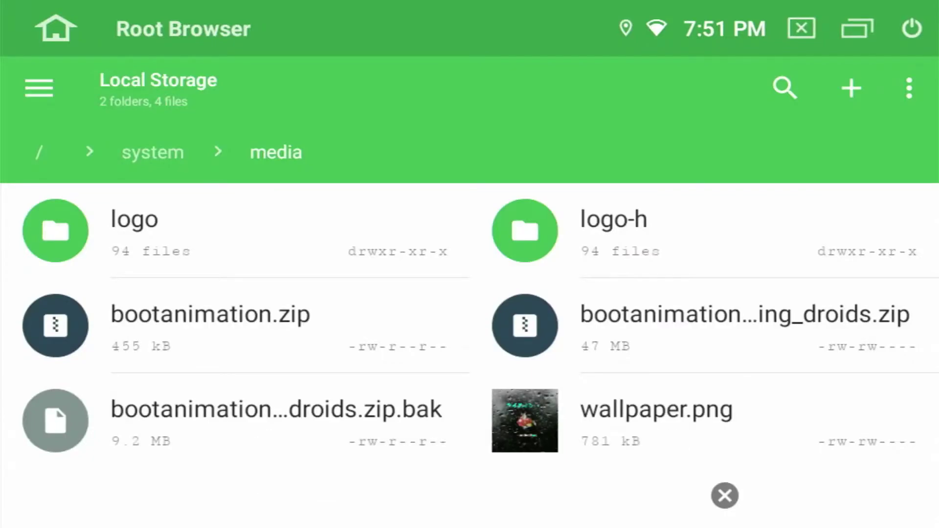
# - Set the pasted dancing droids zip to 644 by clearing Group write and adding Others read
pyautogui.click(704, 326)
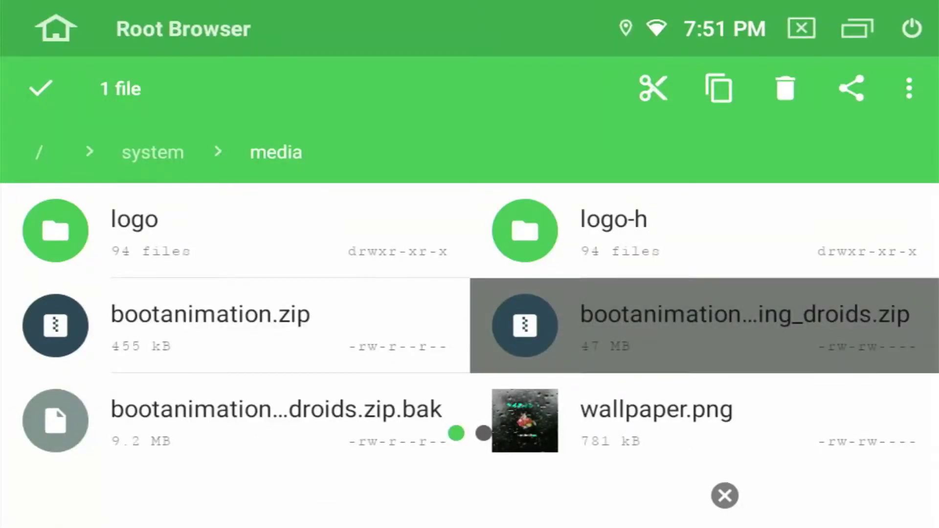
pyautogui.click(910, 89)
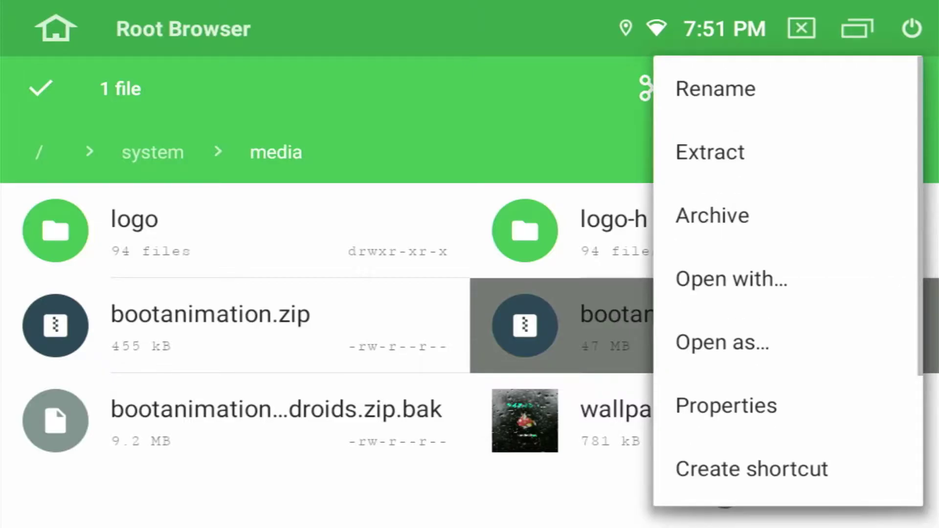
pyautogui.click(726, 406)
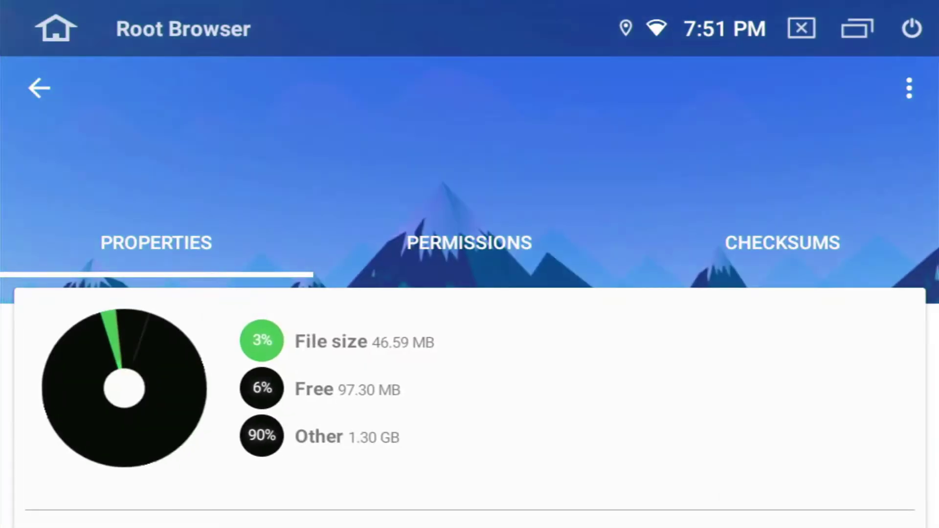
pyautogui.click(469, 243)
pyautogui.scroll(-3, 470, 367)
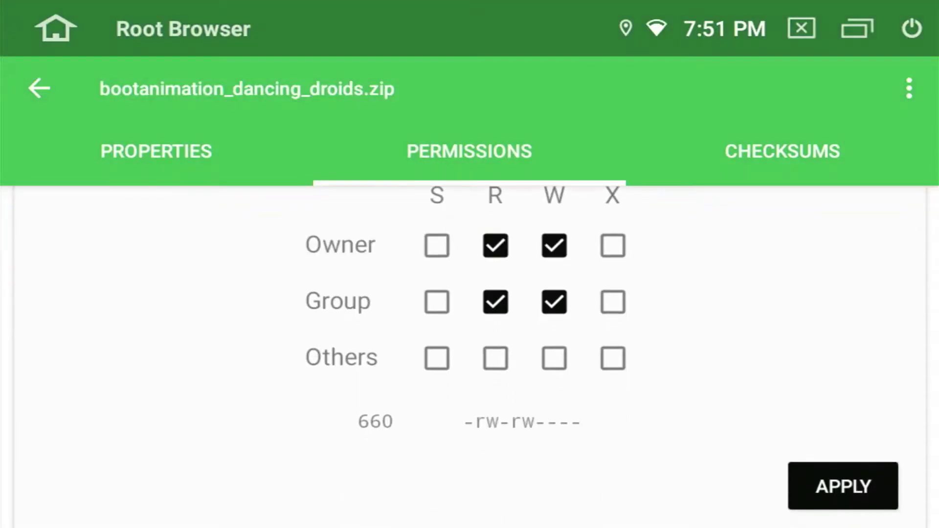
pyautogui.click(554, 302)
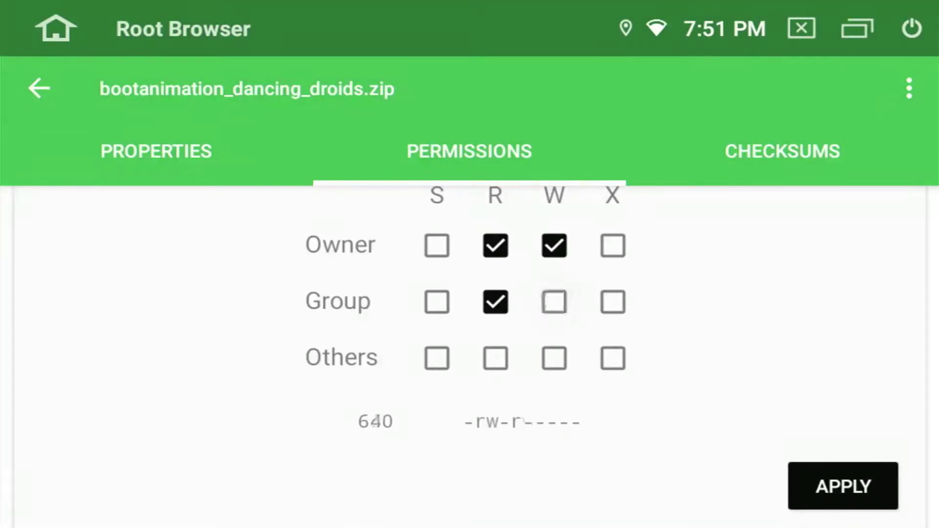
pyautogui.click(496, 358)
pyautogui.scroll(-2, 469, 367)
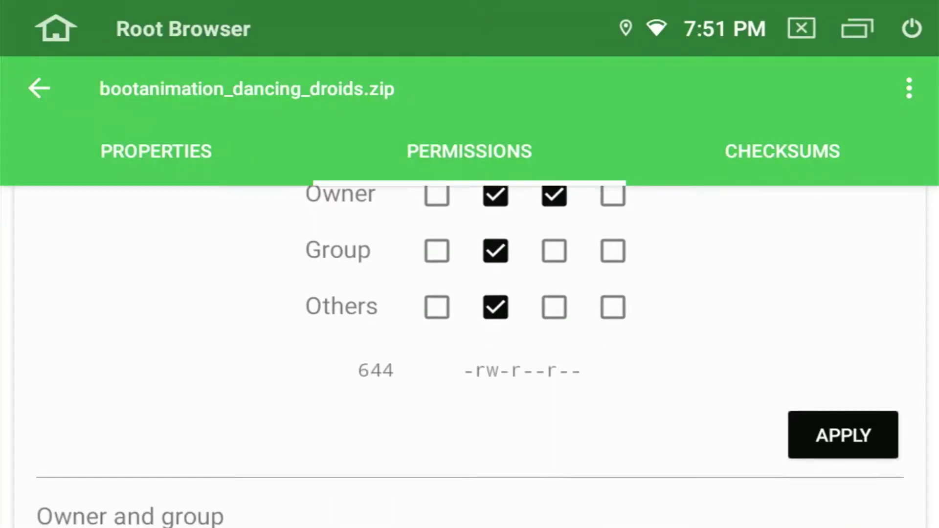
pyautogui.click(844, 432)
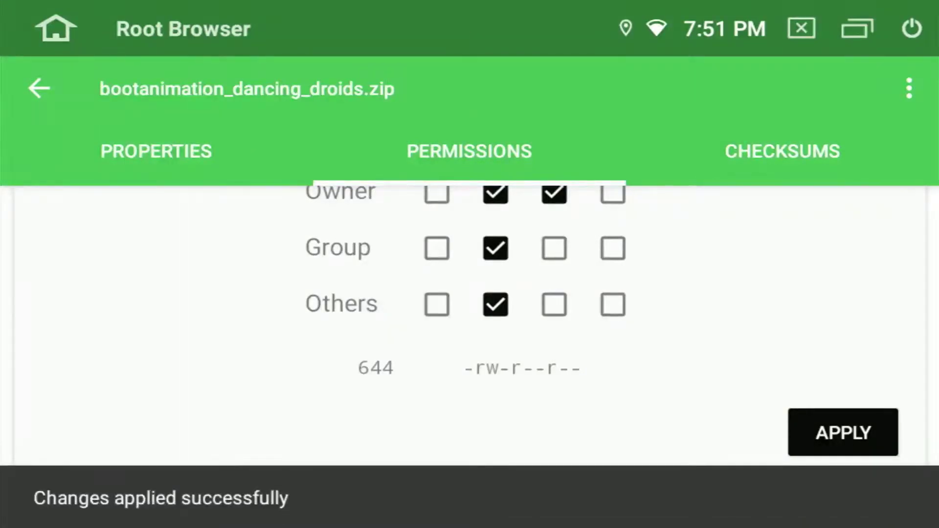
pyautogui.click(39, 89)
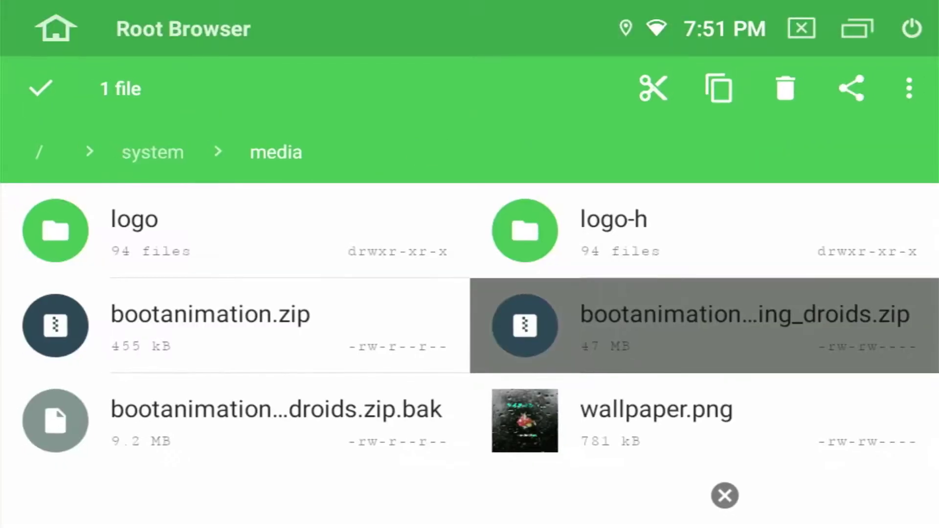
# - Restart the head unit from the status-bar power menu
pyautogui.click(912, 29)
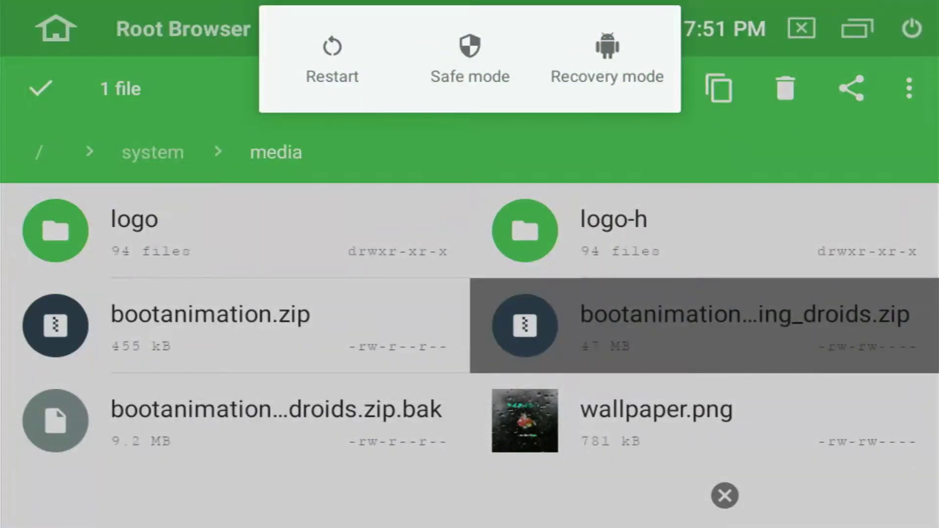
pyautogui.click(332, 58)
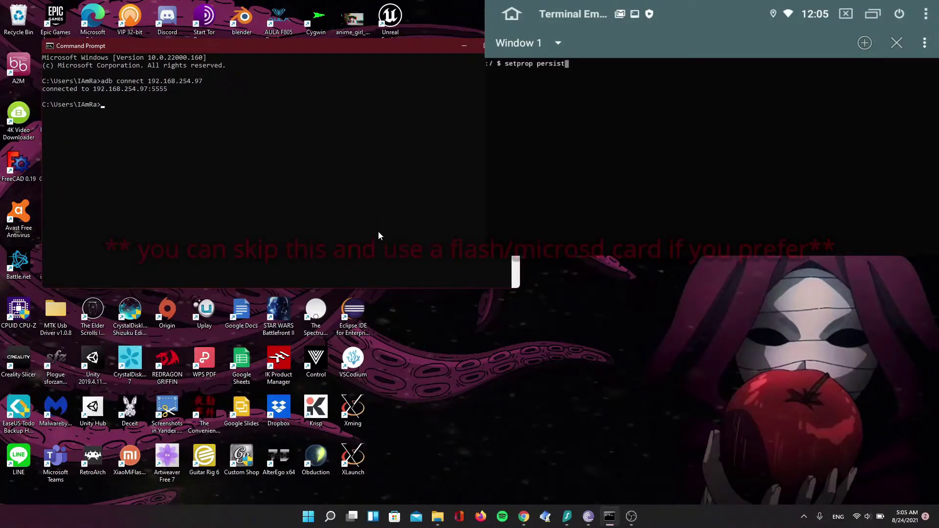
pyautogui.write('.adb')
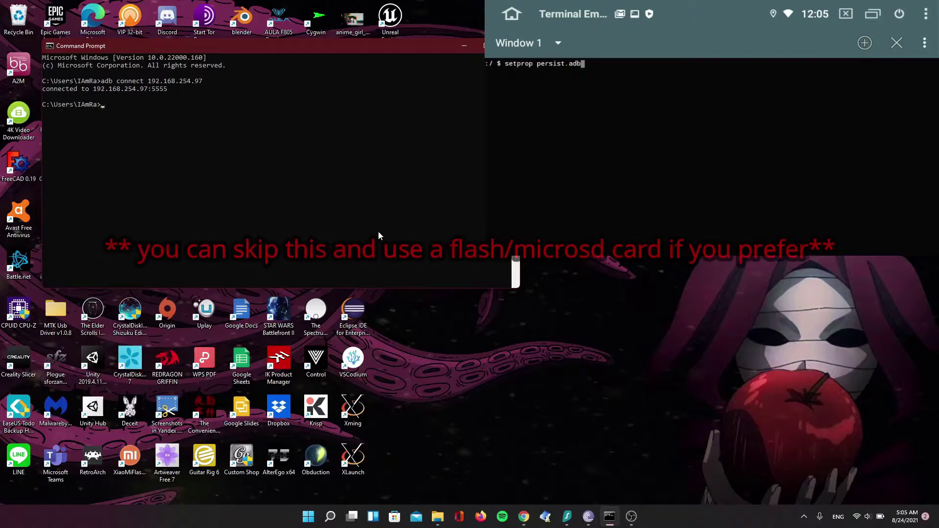
pyautogui.write('.tcp.port 5555')
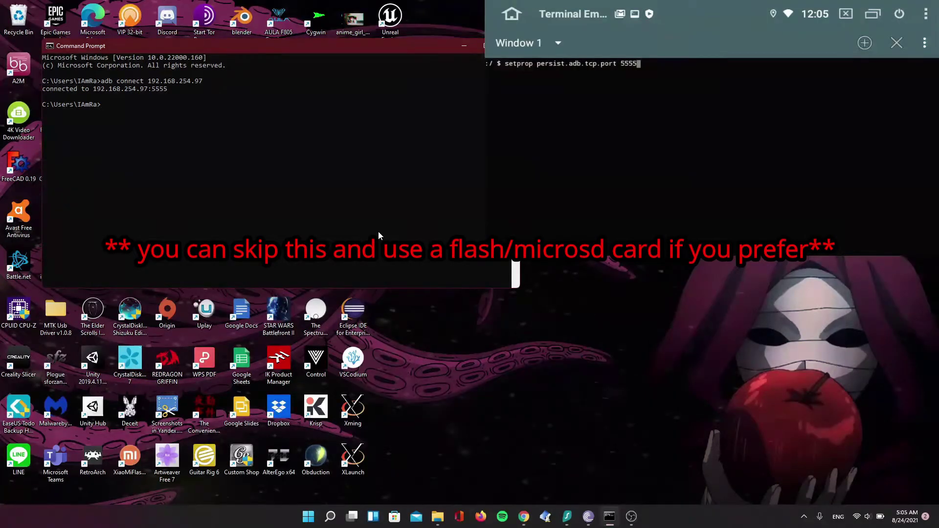
pyautogui.write('rop rkad')
pyautogui.write('b.root 1')
# - Enable root ADB with setprop rkadb.root 1, then reboot the head unit
pyautogui.press('Return')
pyautogui.write('reboot')
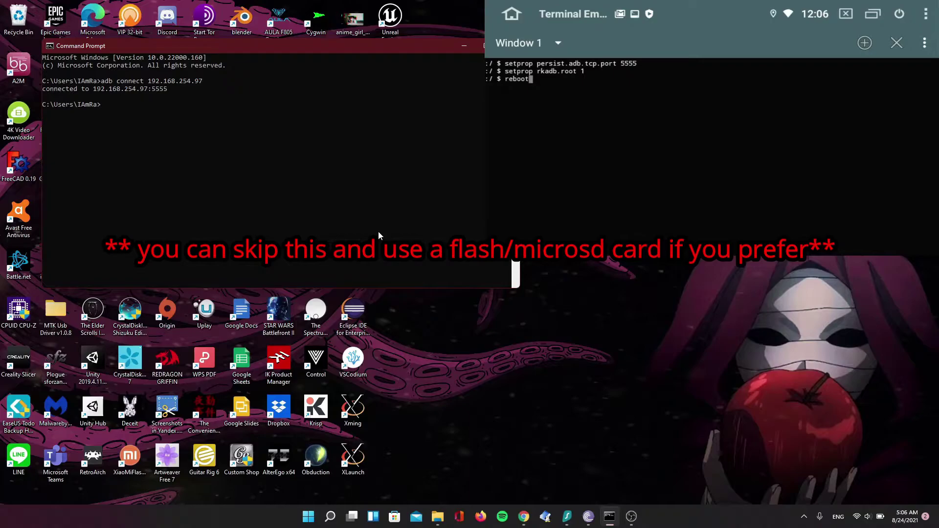
pyautogui.press('Return')
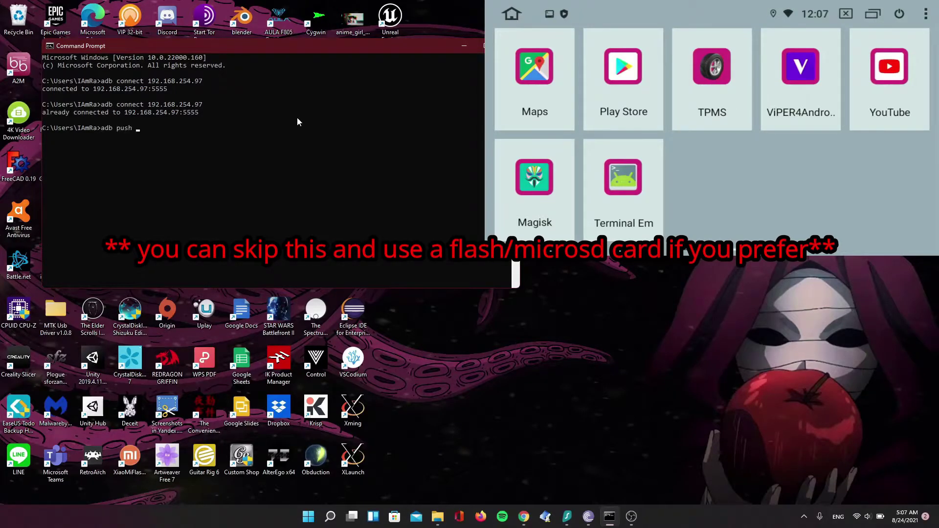
pyautogui.moveTo(437, 517)
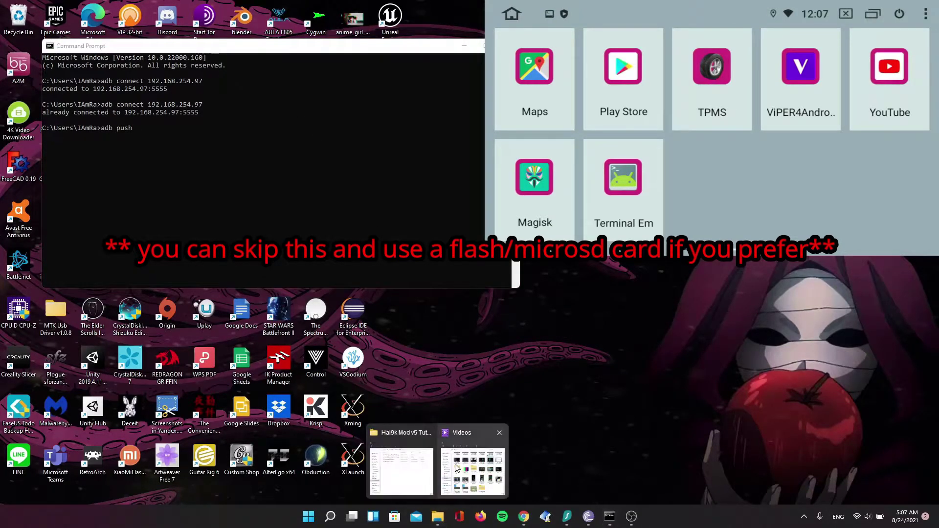
# - Push safetynet-fix-v1.2.0.zip from the Hal9k Mod v5 Tutorial folder to /sdcard with adb
pyautogui.click(470, 468)
pyautogui.click(400, 468)
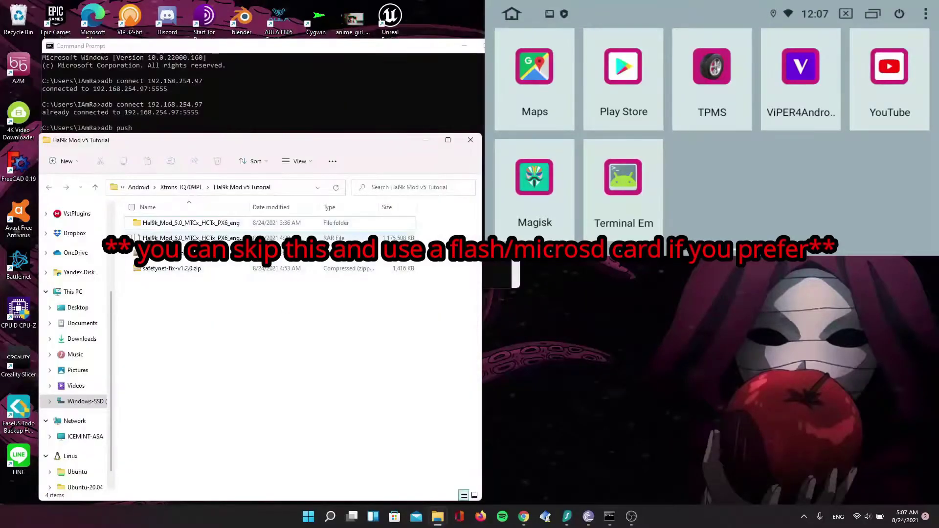
pyautogui.click(189, 270)
pyautogui.moveTo(190, 269); pyautogui.dragTo(238, 99)
pyautogui.write('/sdcard')
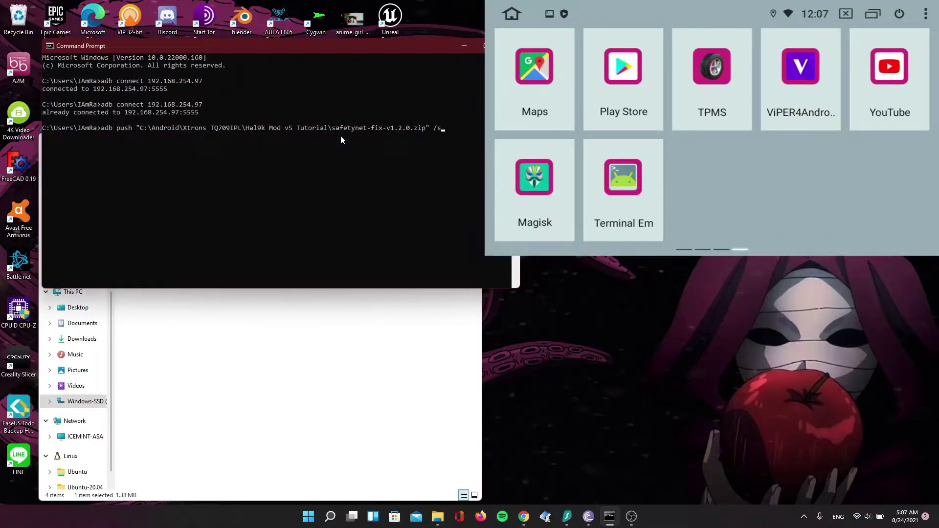
pyautogui.press('Return')
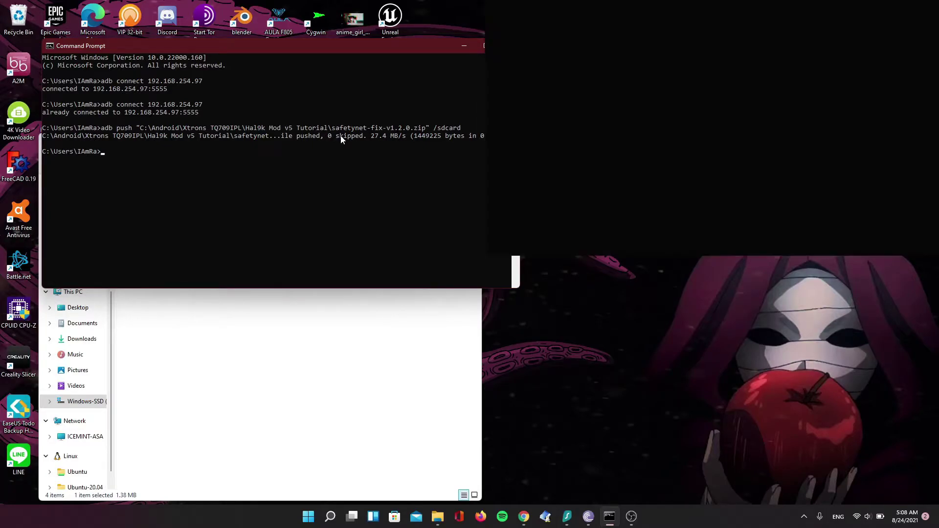
# - Close the Hal9k Mod v5 Tutorial folder window on the PC
pyautogui.click(437, 517)
pyautogui.click(470, 139)
pyautogui.write('props')
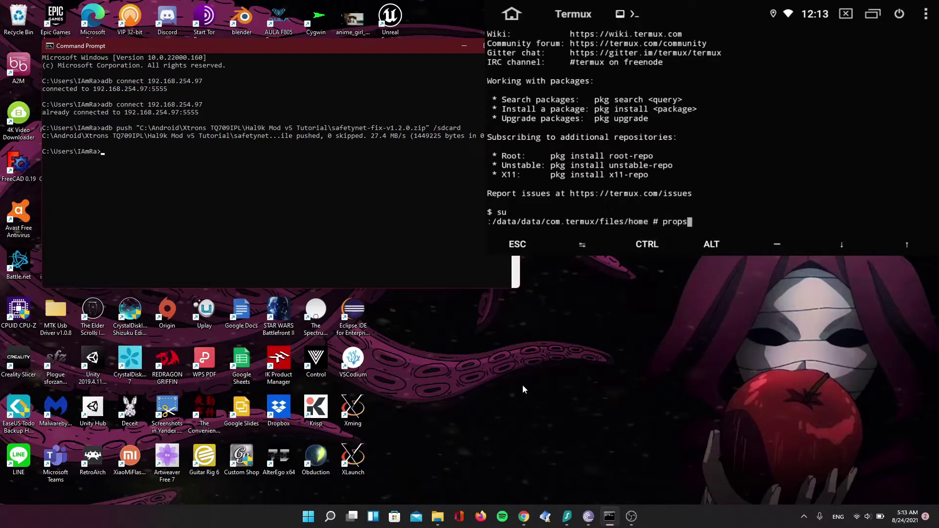
# - Run props as root to launch MagiskHide Props Config v5.4.1
pyautogui.press('Return')
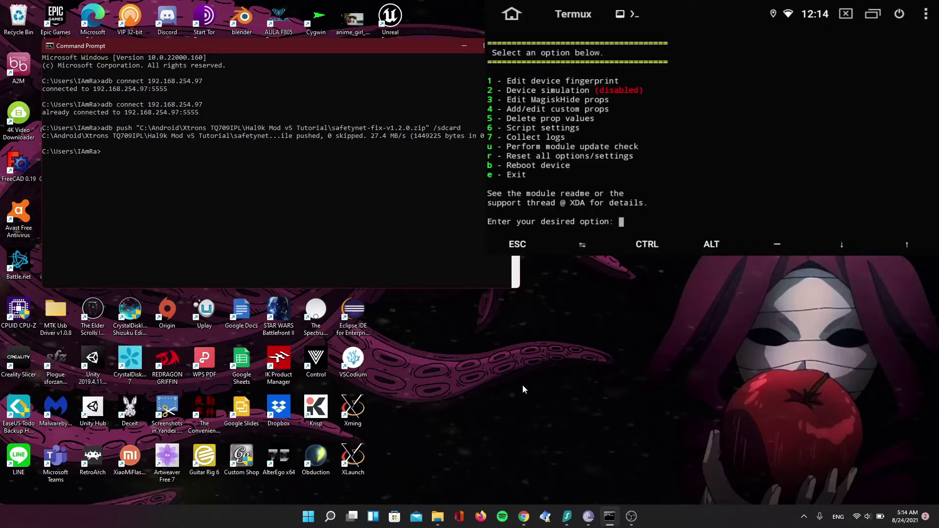
pyautogui.write('1')
# - Apply the Google Pixel 4 XL Android 10 fingerprint (1, f, 7, 23, 1, y) and decline rebooting
pyautogui.press('Return')
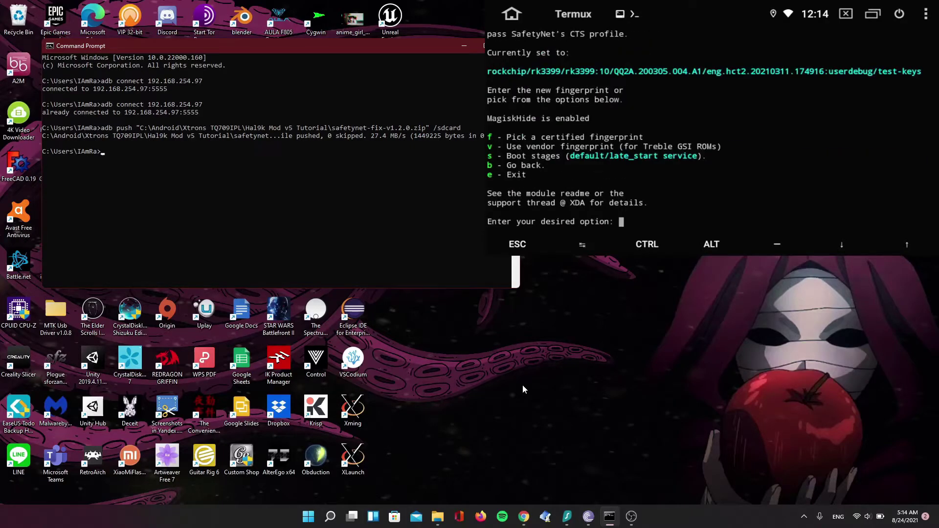
pyautogui.write('f')
pyautogui.press('Return')
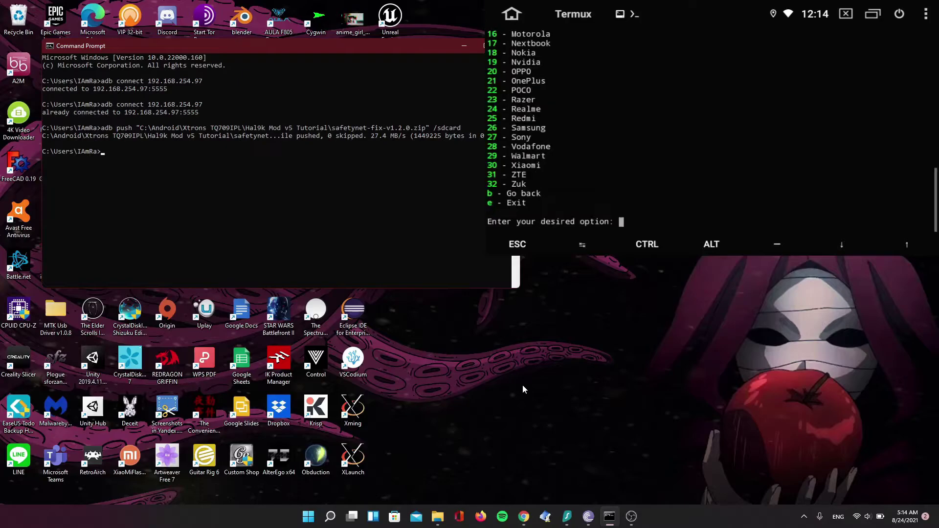
pyautogui.write('7')
pyautogui.press('Return')
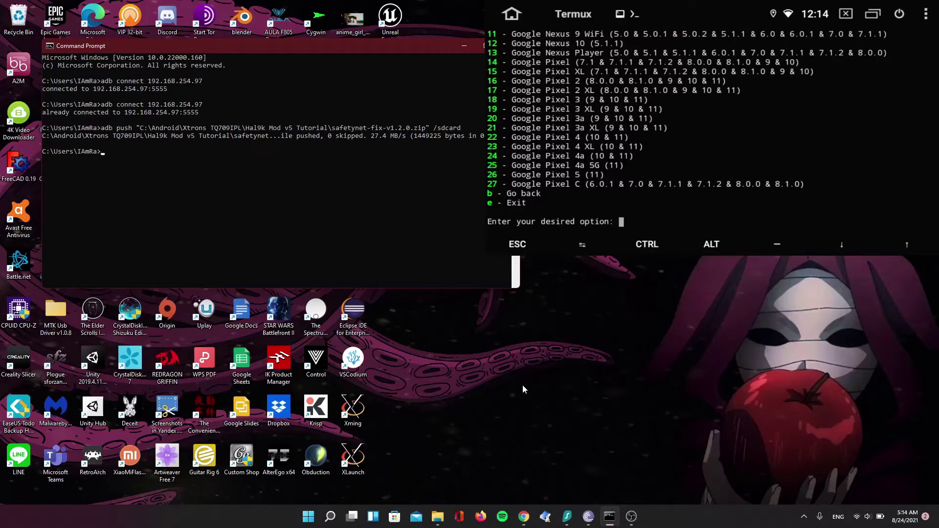
pyautogui.write('23')
pyautogui.press('Return')
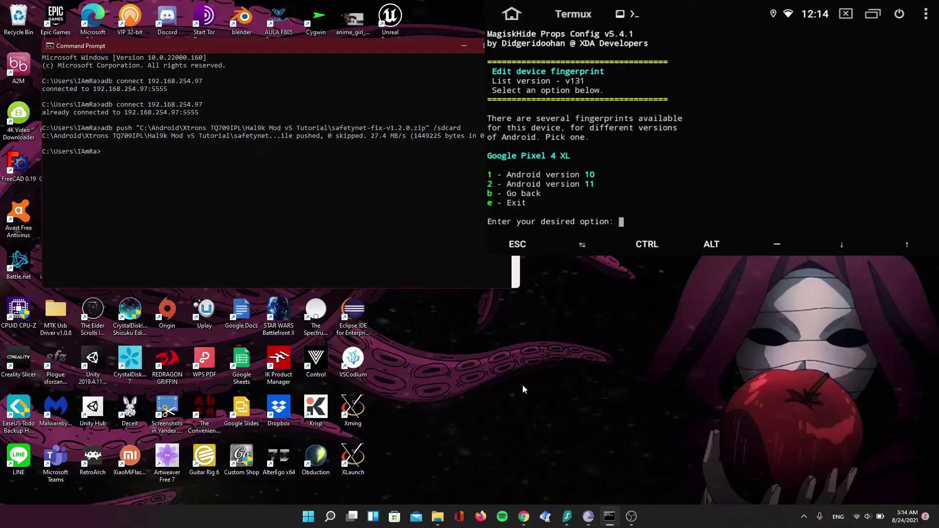
pyautogui.write('1')
pyautogui.press('Return')
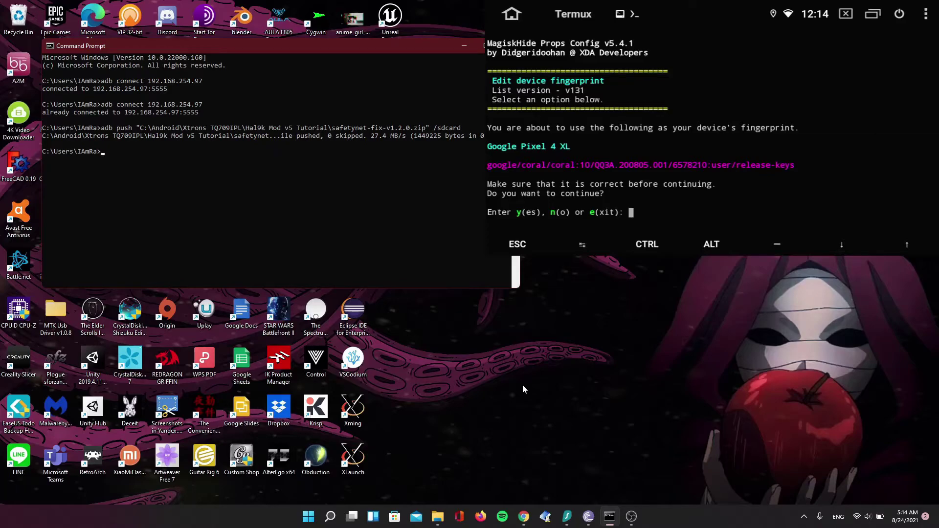
pyautogui.write('y')
pyautogui.press('Return')
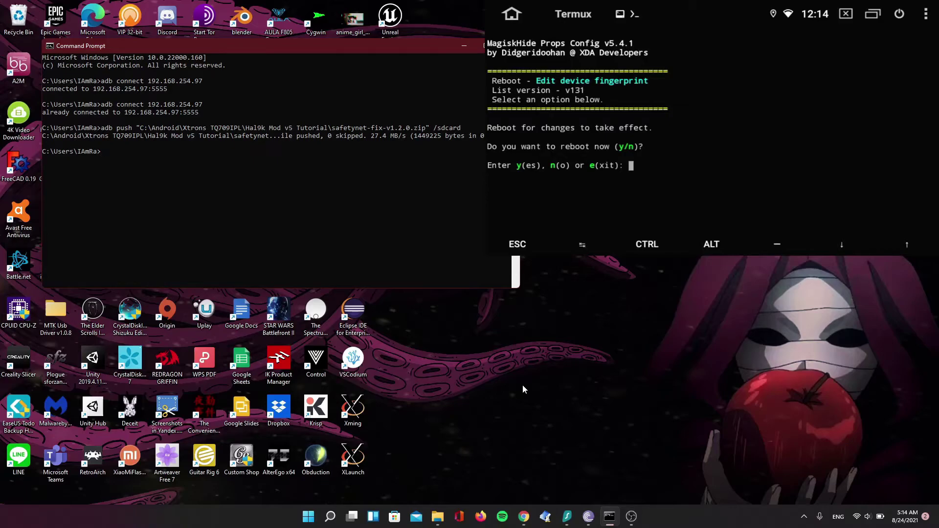
pyautogui.write('n')
pyautogui.press('Return')
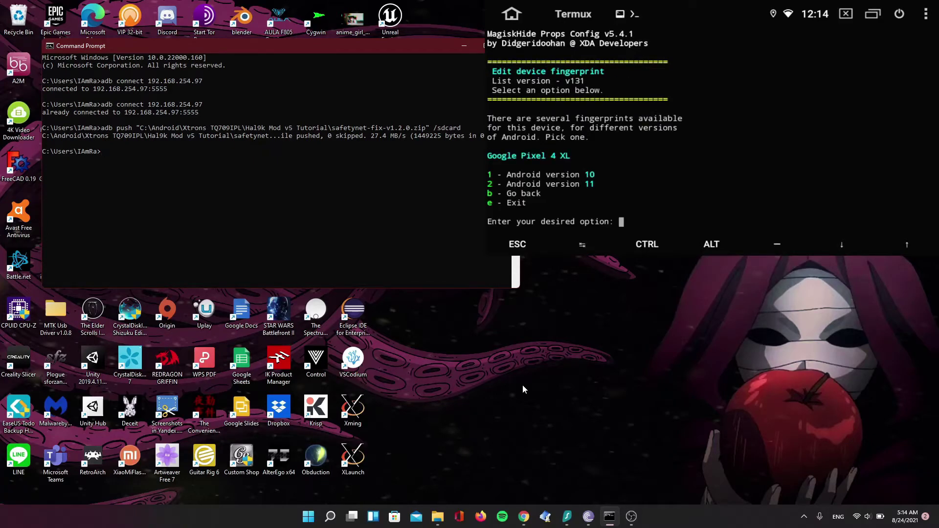
pyautogui.write('e')
# - Exit props, rerun it to check for updates, leave it, and reboot the head unit
pyautogui.press('Return')
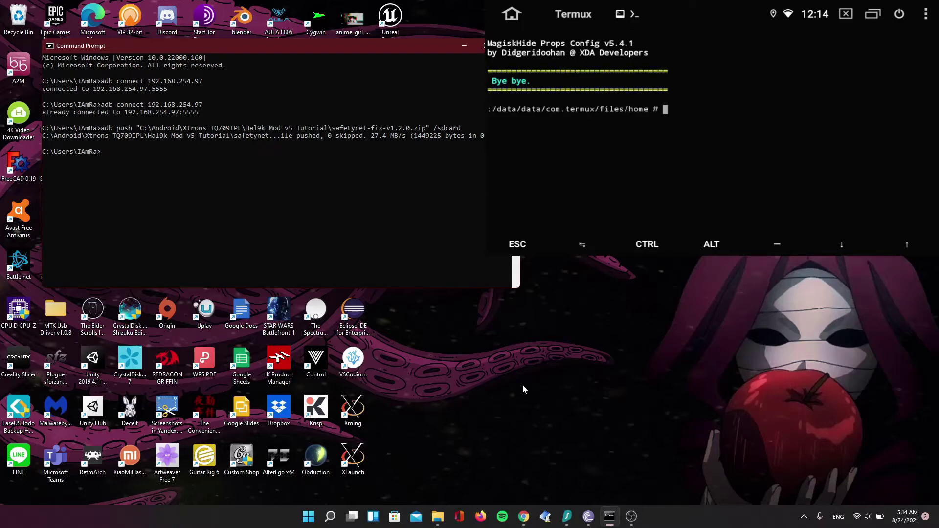
pyautogui.write('props')
pyautogui.press('Return')
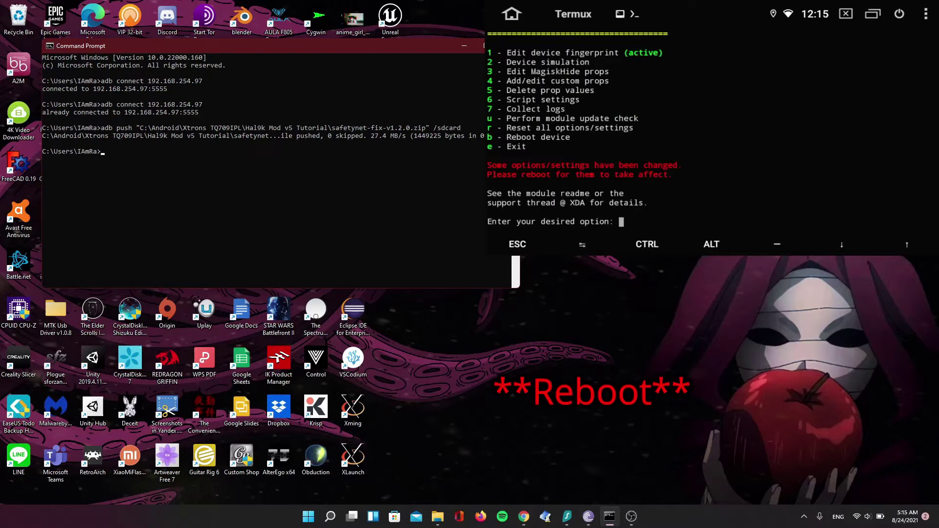
pyautogui.write('e')
pyautogui.press('Return')
pyautogui.write('reboot')
pyautogui.press('Return')
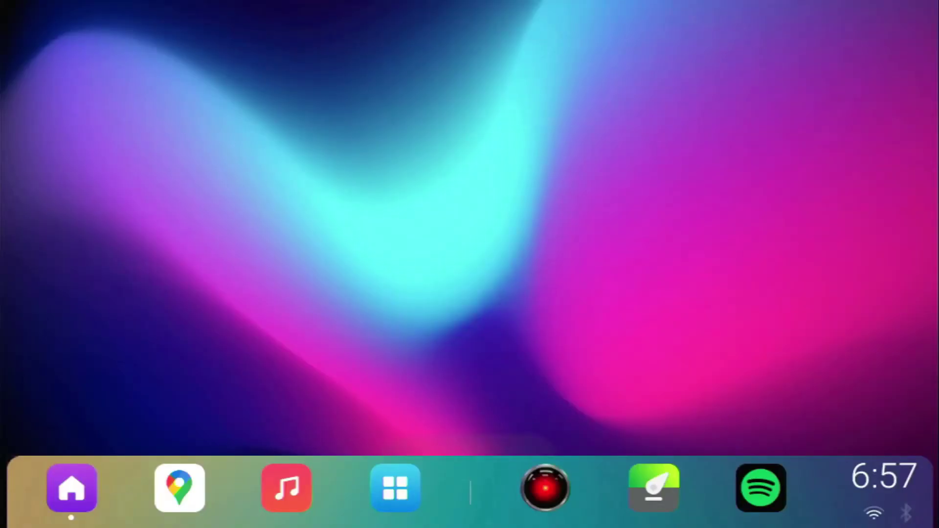
# - Page through the app drawer to MagisKarp and launch it
pyautogui.click(396, 486)
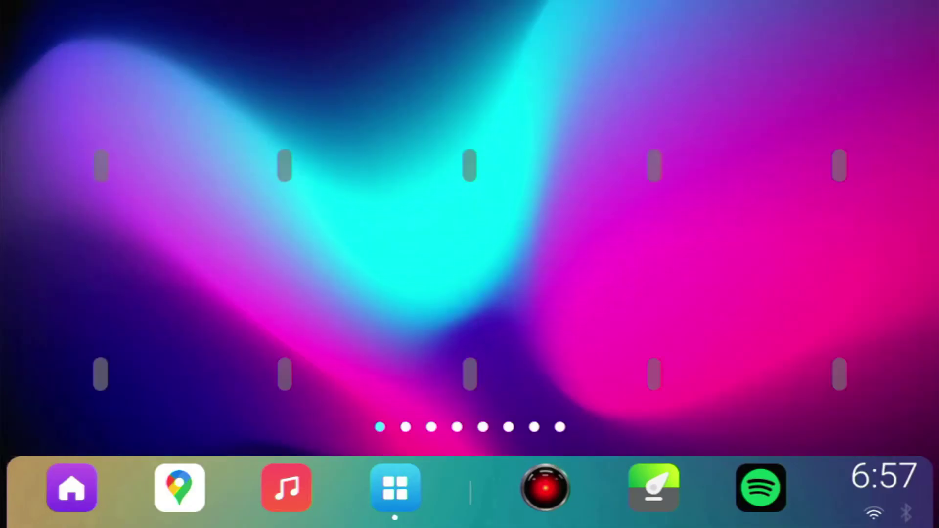
pyautogui.moveTo(660, 294); pyautogui.dragTo(220, 294)
pyautogui.moveTo(661, 294); pyautogui.dragTo(220, 294)
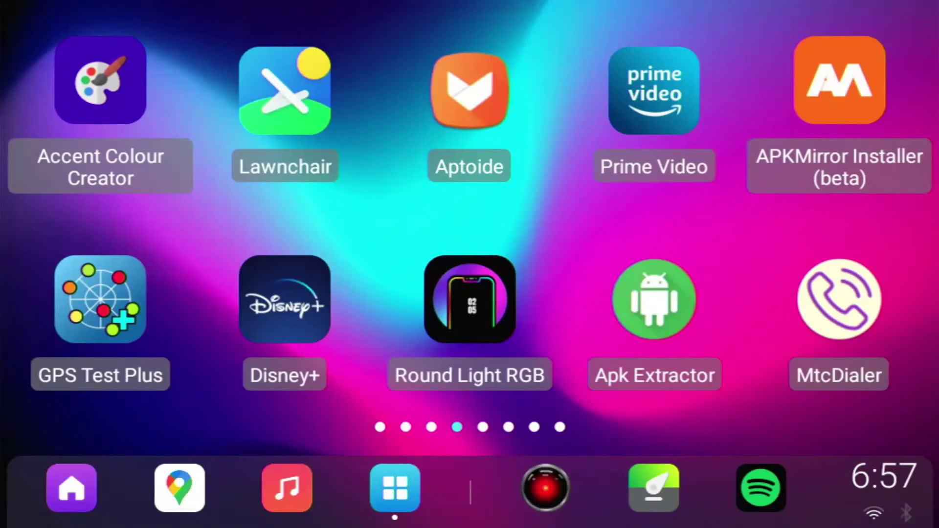
pyautogui.moveTo(661, 293); pyautogui.dragTo(221, 294)
pyautogui.moveTo(661, 293); pyautogui.dragTo(220, 294)
pyautogui.moveTo(661, 294)
pyautogui.mouseDown()
pyautogui.moveTo(220, 294)
pyautogui.moveTo(661, 294)
pyautogui.mouseUp()
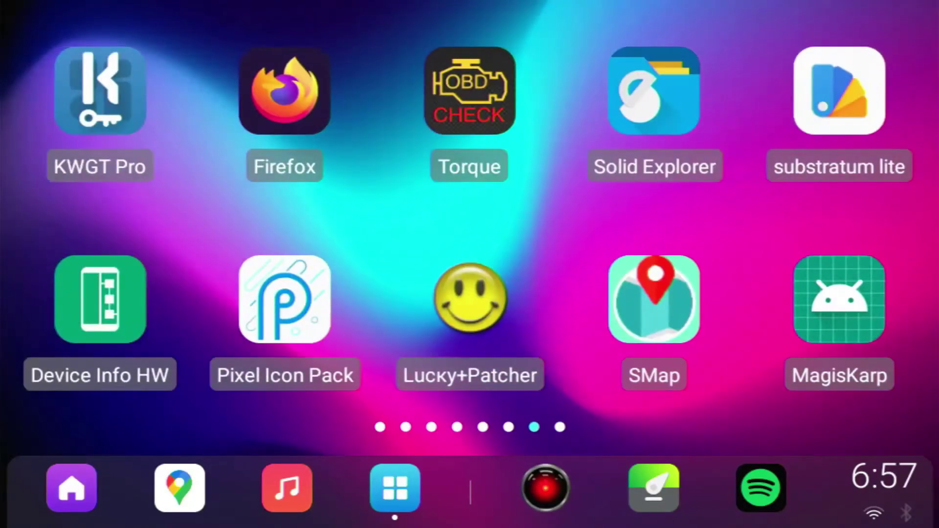
pyautogui.click(839, 299)
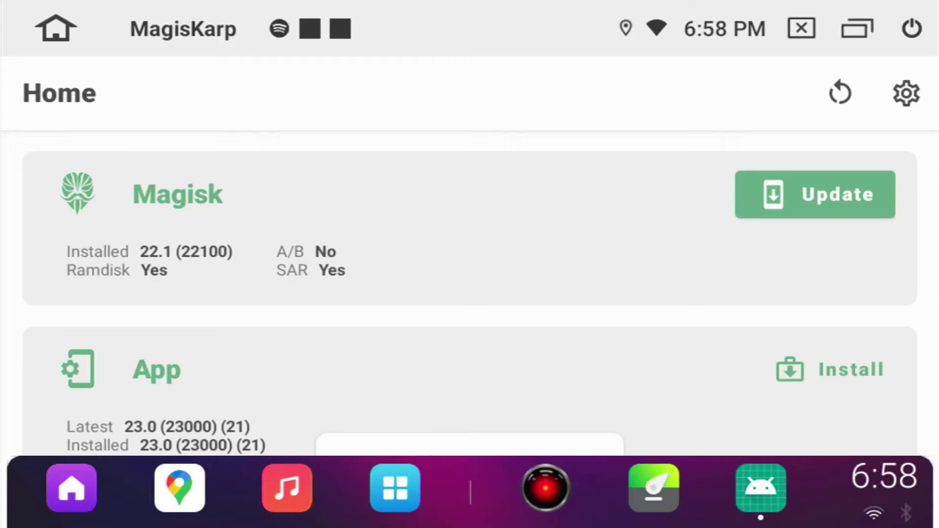
# - Update Magisk to 23.0 via Direct Install, granting file access
pyautogui.click(816, 195)
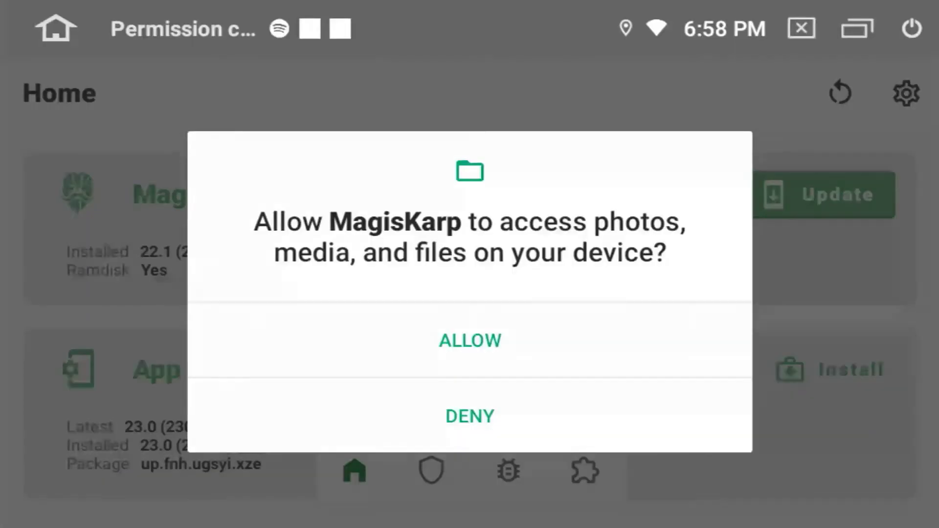
pyautogui.click(469, 341)
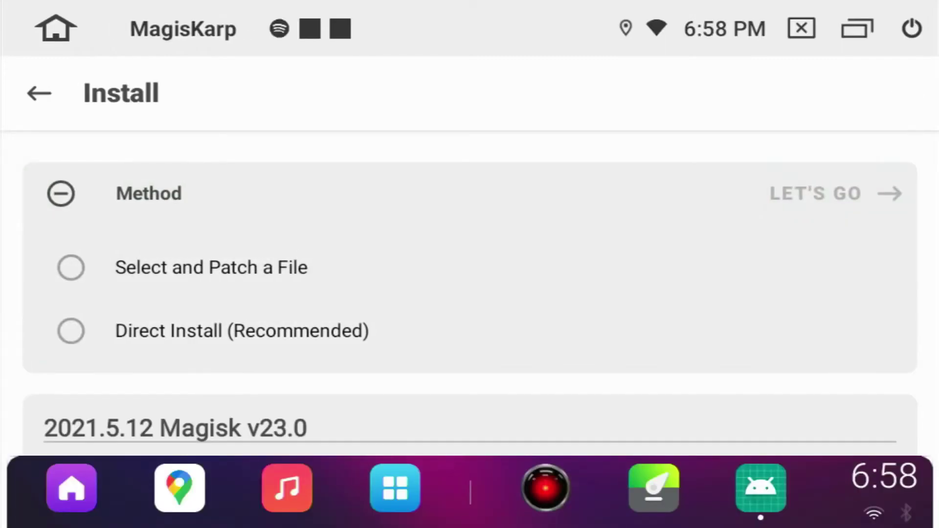
pyautogui.click(71, 332)
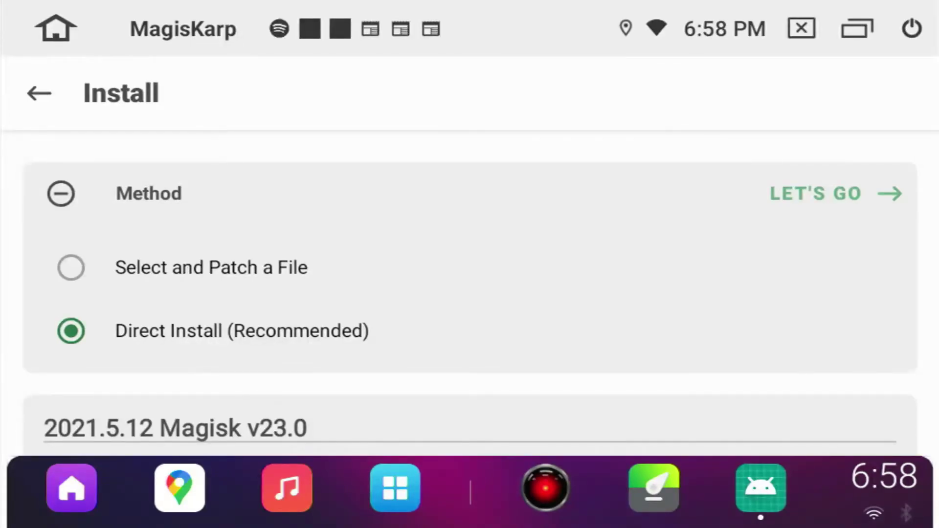
pyautogui.click(835, 193)
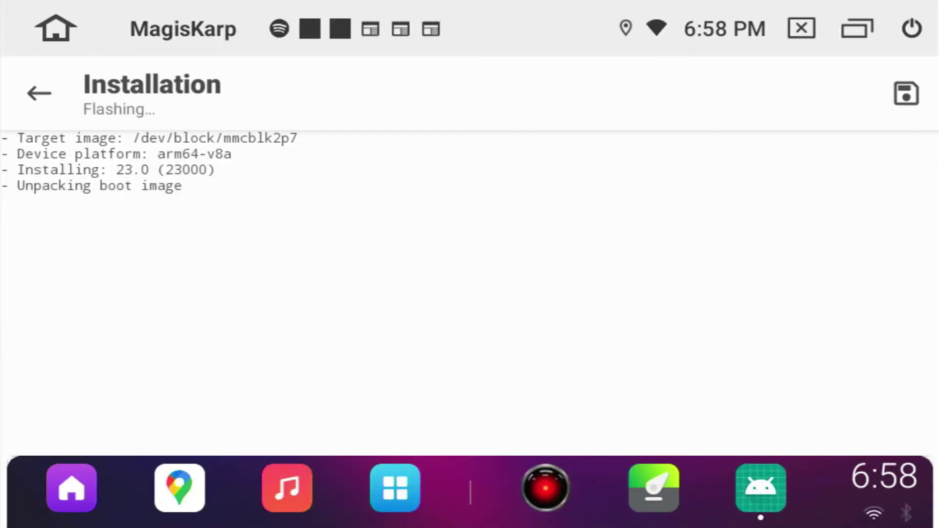